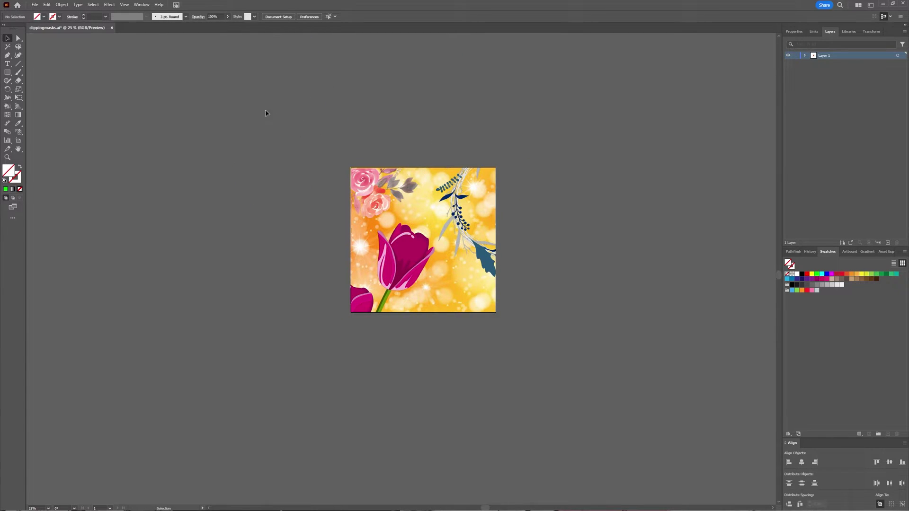
# Switch the floral artwork to wireframe Outline view via View > Outline
pyautogui.click(124, 5)
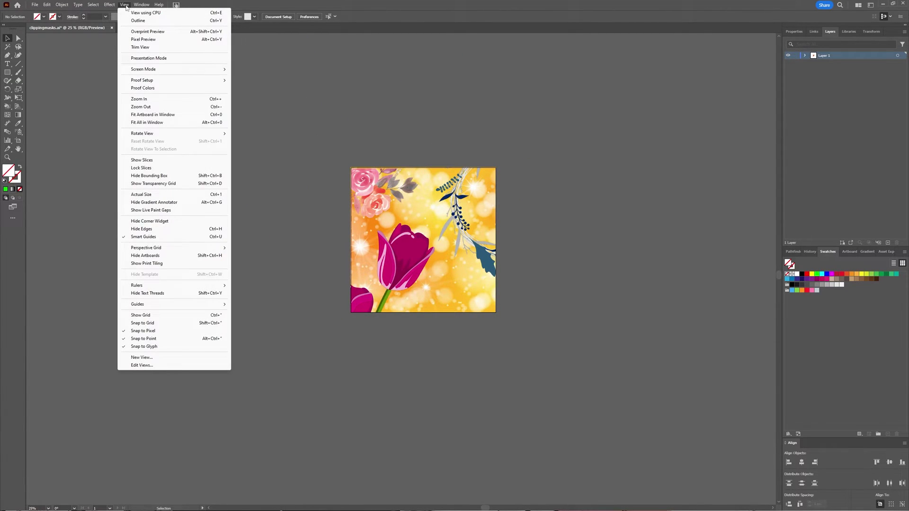
pyautogui.click(136, 20)
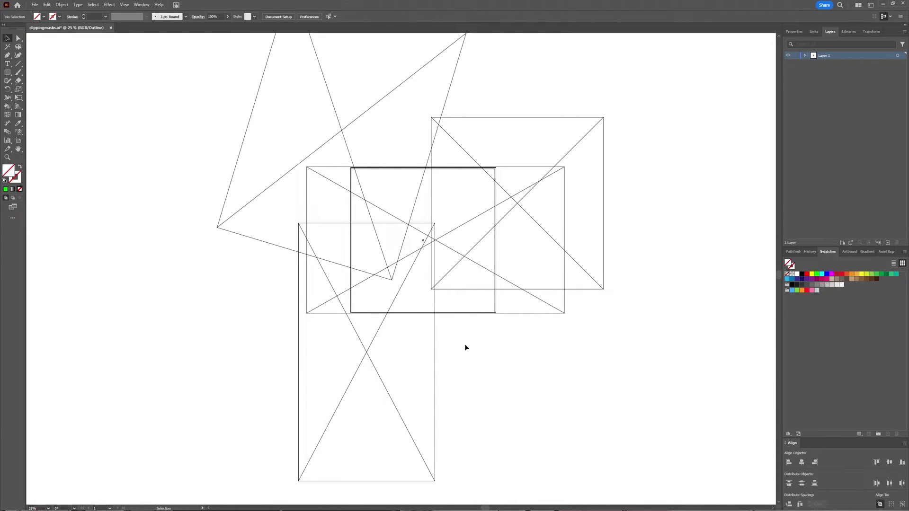
# Return the artwork to full-colour display via View > Preview
pyautogui.click(124, 5)
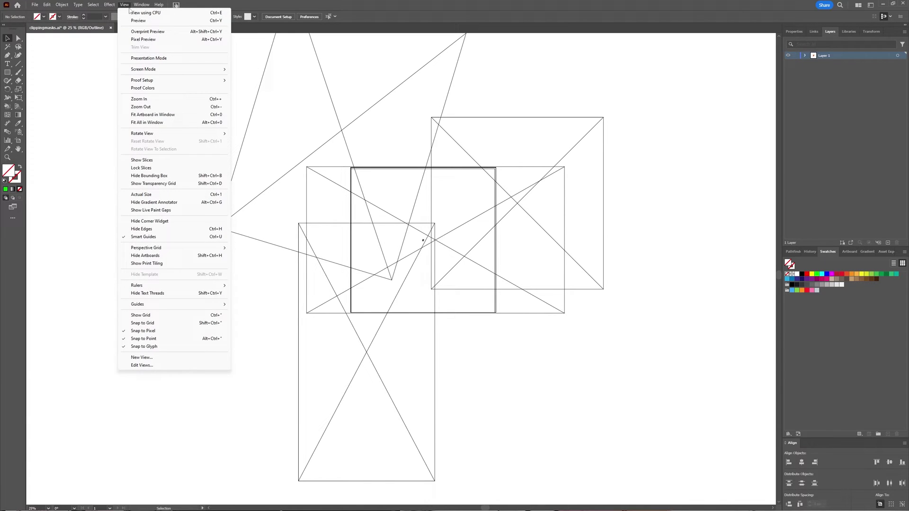
pyautogui.click(138, 21)
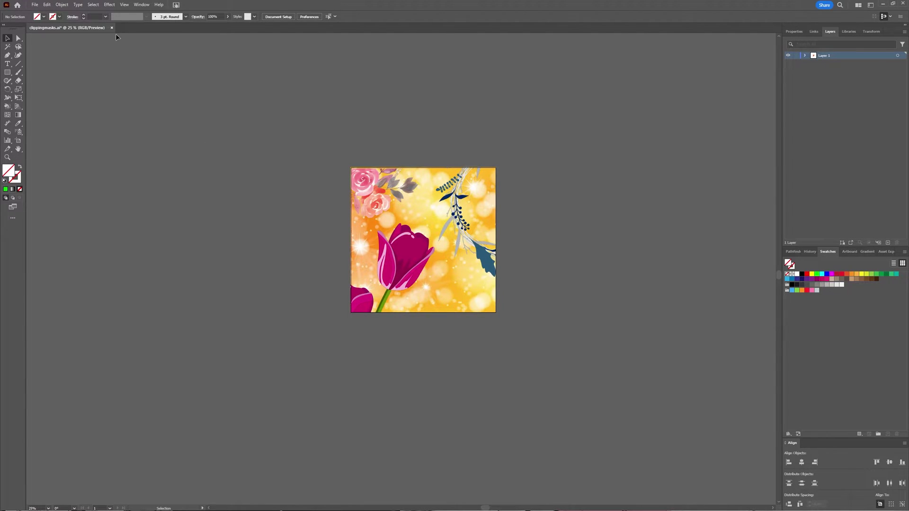
# Select all clipping masks in the artwork via Select > Object > Clipping Masks
pyautogui.click(93, 5)
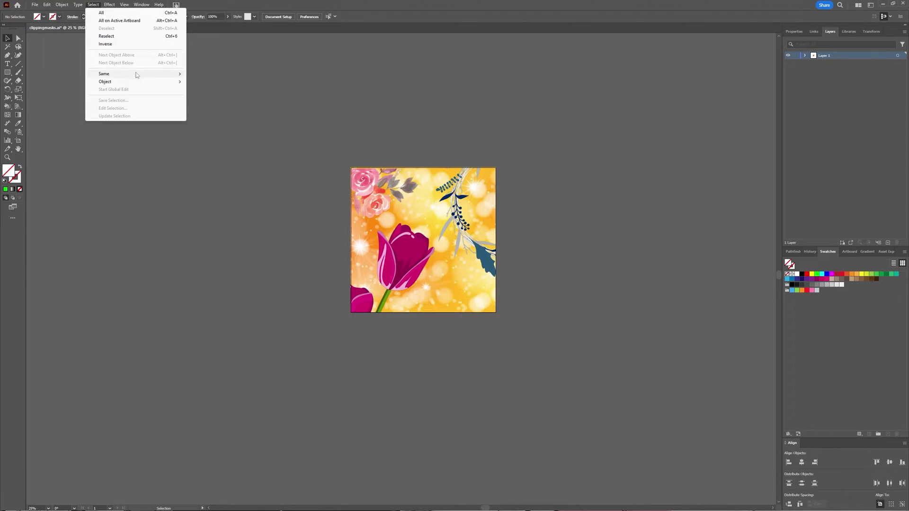
pyautogui.moveTo(105, 82)
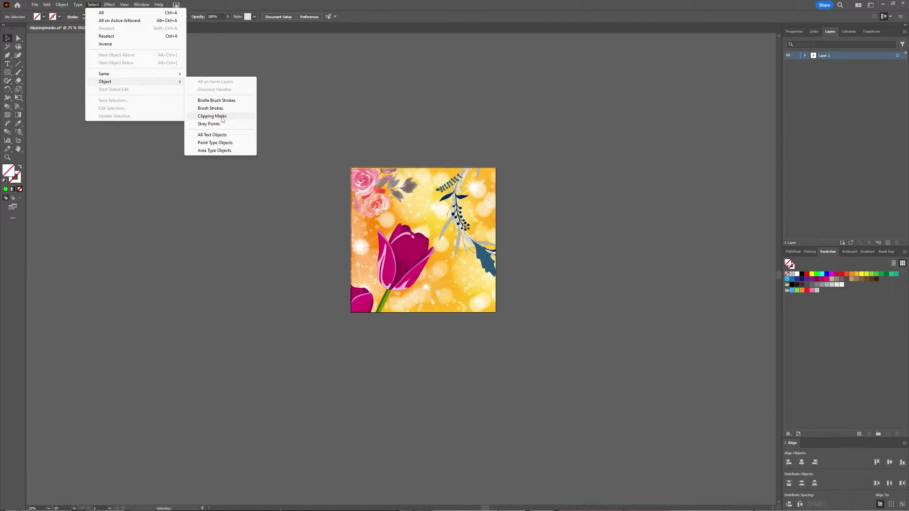
pyautogui.click(212, 116)
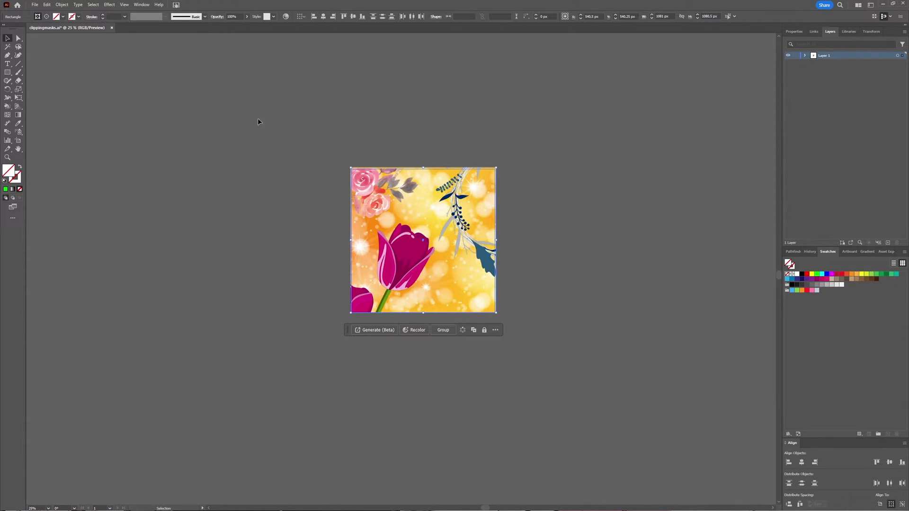
# Expand Layer 1 in the Layers panel to show its four clip groups with clip paths and linked images
pyautogui.keyDown('alt'); pyautogui.click(808, 56); pyautogui.keyUp('alt')
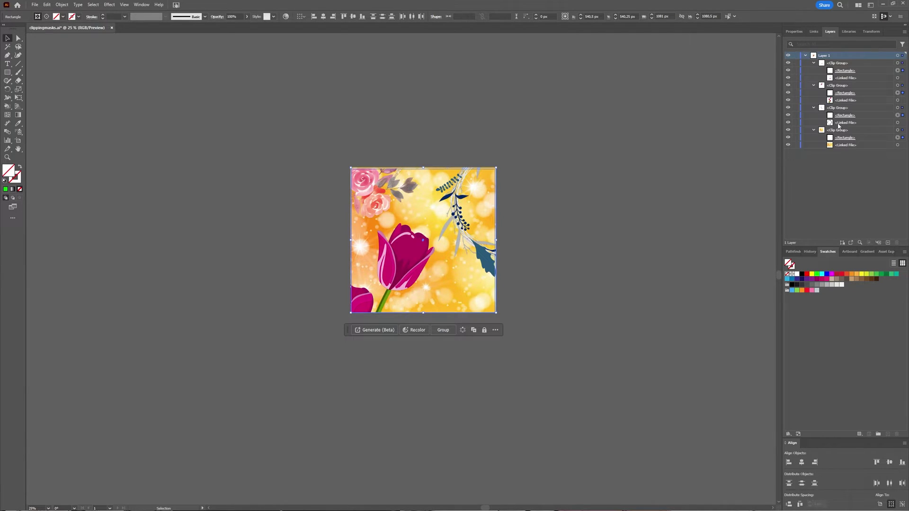